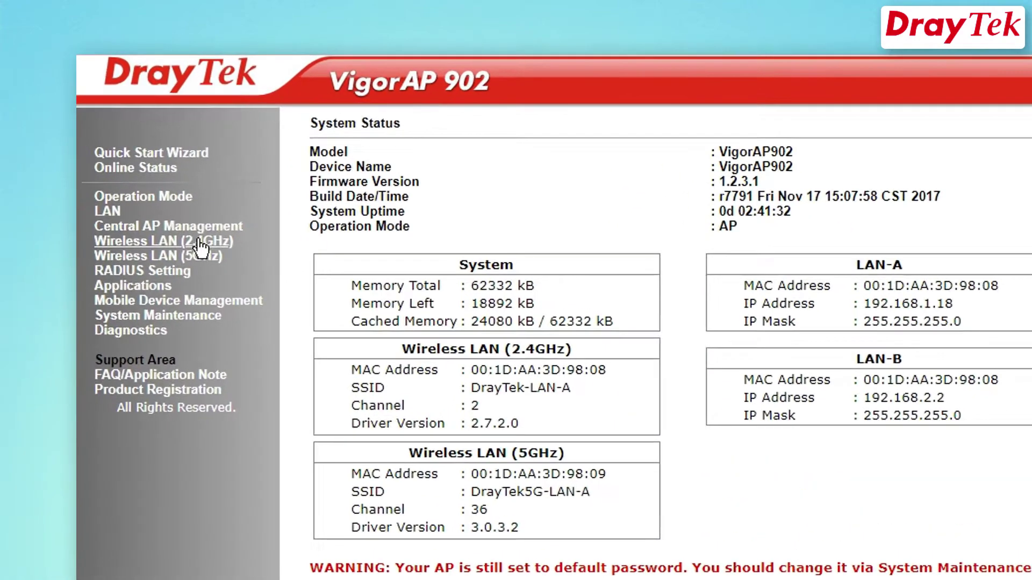
Open 2.4 GHz AP Discovery to list the 15 nearby networks crowding channels 6 and 11
left_click(200, 243)
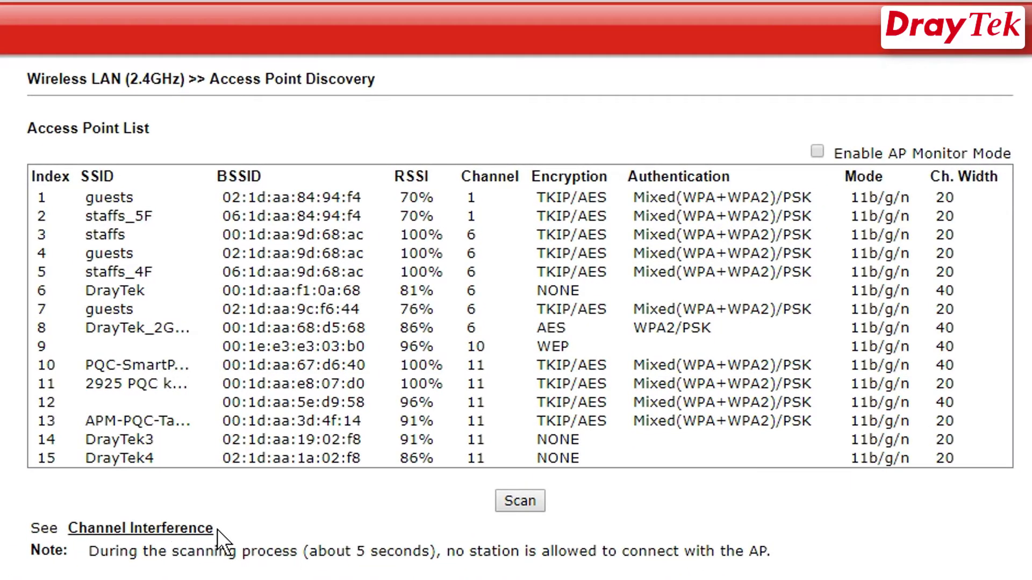
Refresh the All Channels 2.4G interference scan, which recommends channel 1
left_click_drag(217, 530, 67, 530)
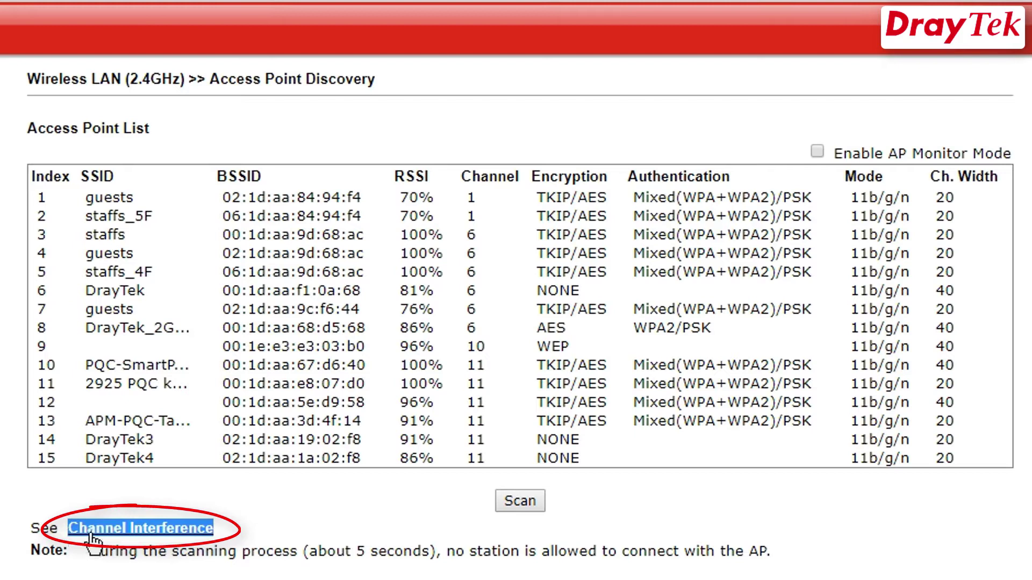
left_click(91, 531)
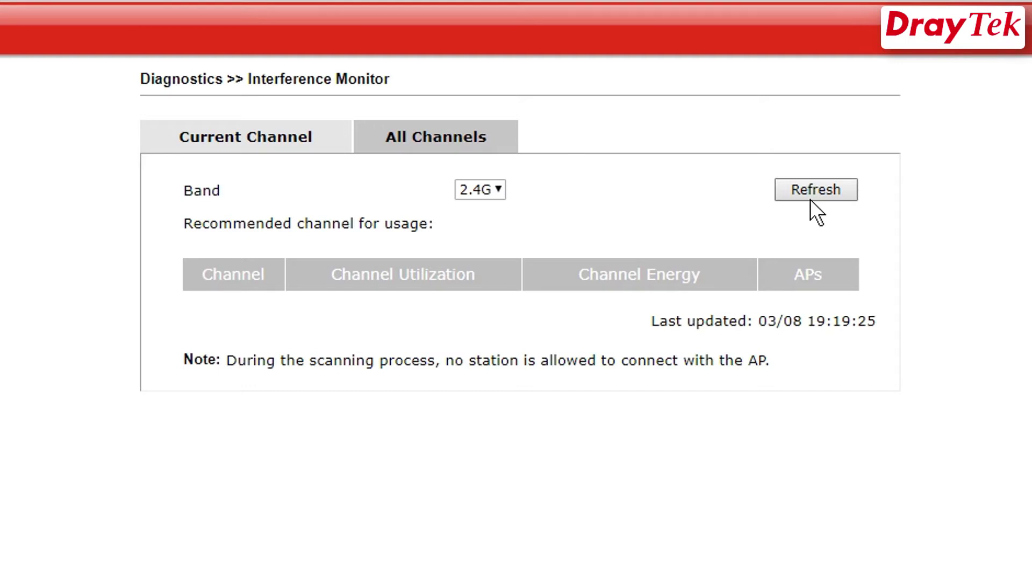
left_click(846, 194)
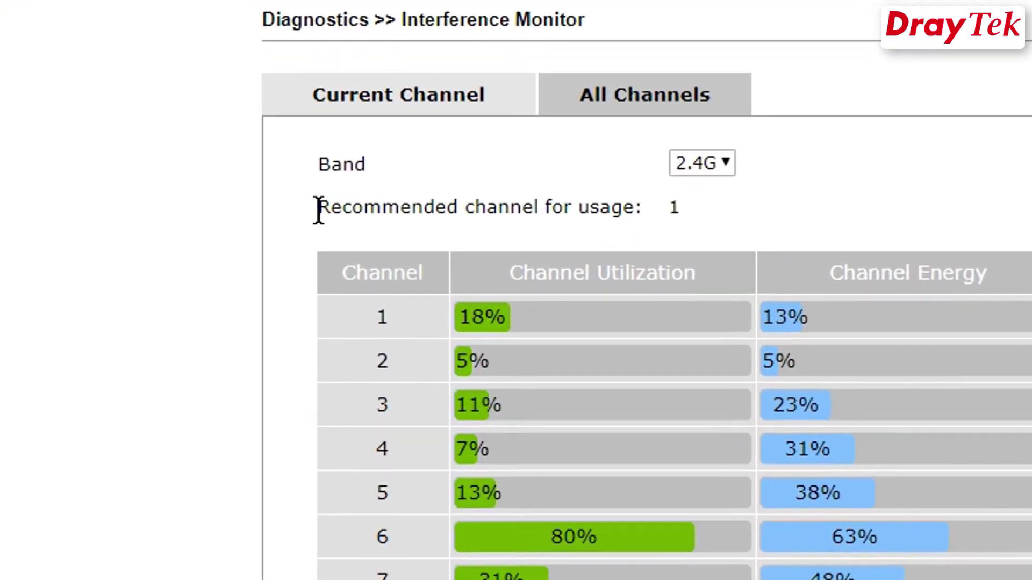
left_click_drag(286, 154, 400, 154)
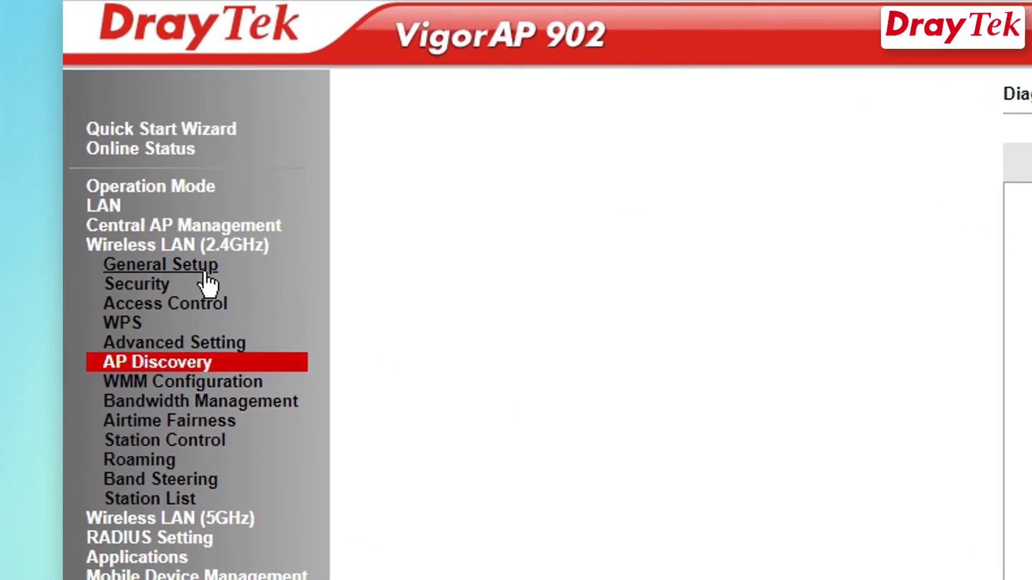
Change the 2.4 GHz General Setup channel from 2 to 2412MHz (Channel 1) and confirm
left_click(200, 269)
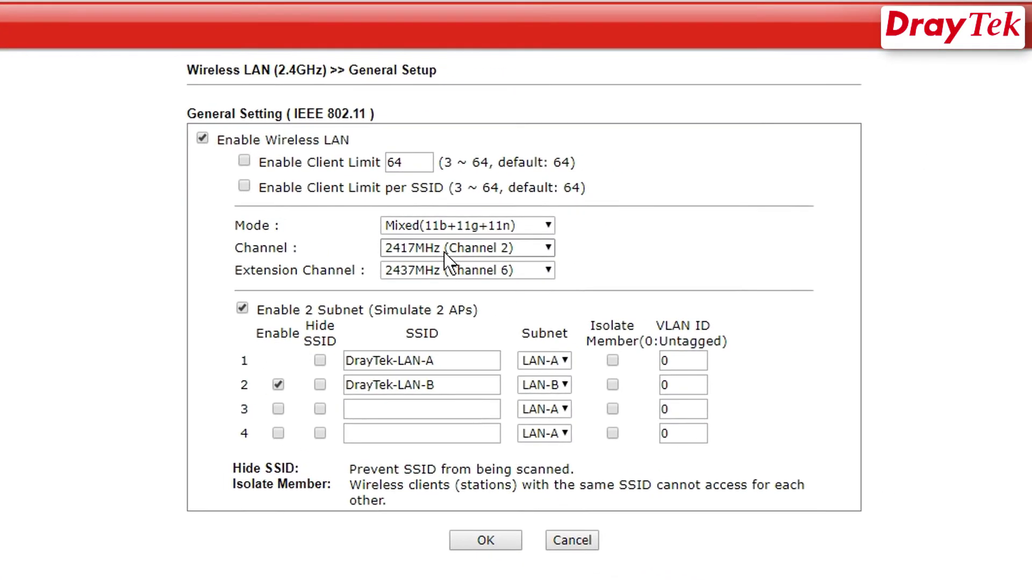
left_click(444, 252)
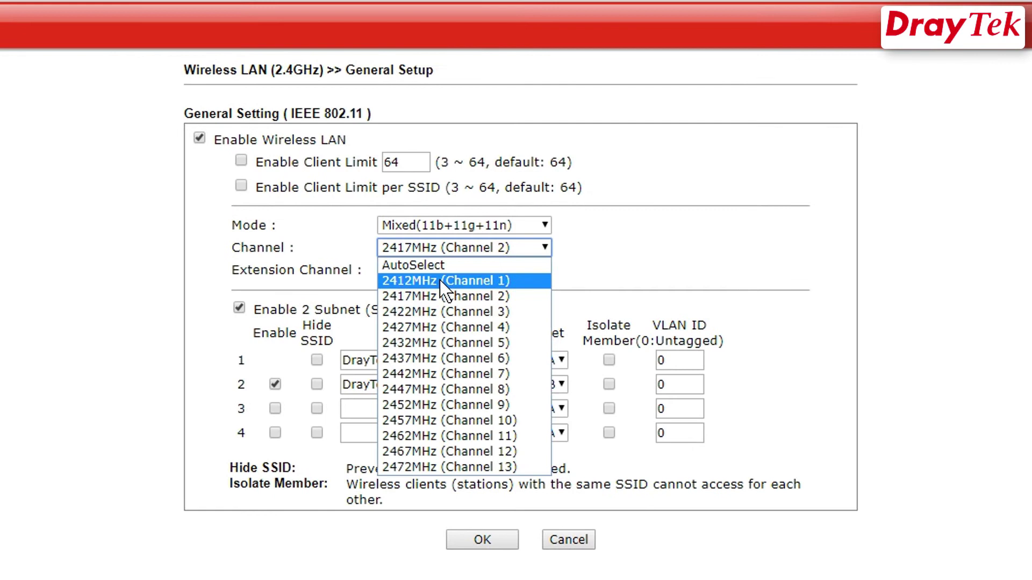
left_click(515, 282)
left_click(503, 540)
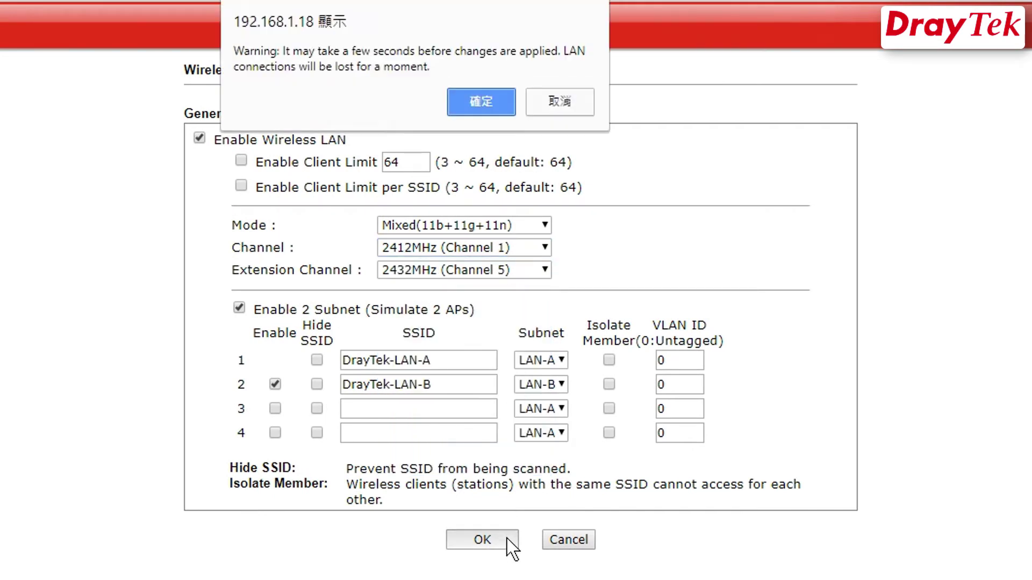
left_click(497, 110)
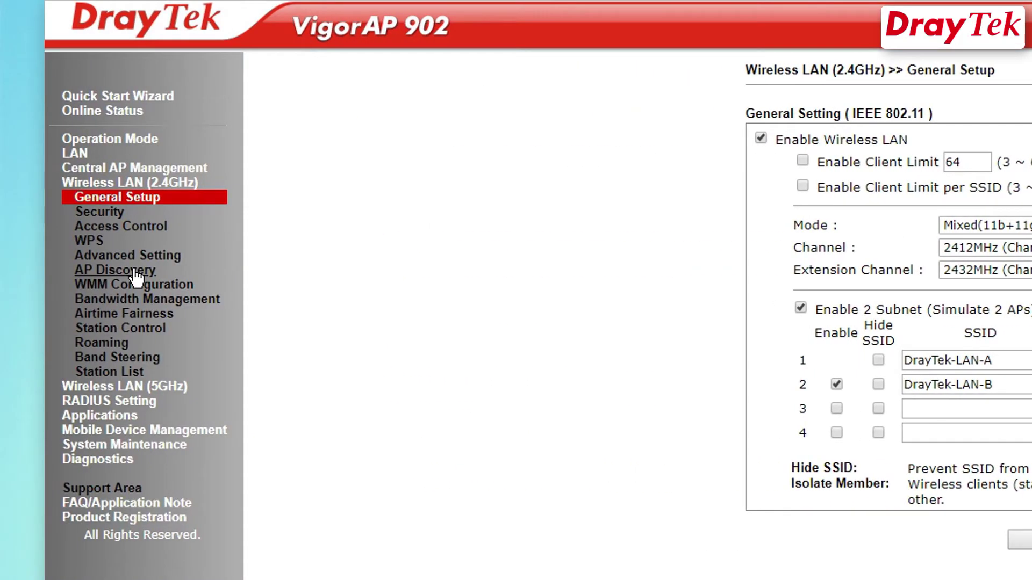
View the Interference Monitor's Current Channel tab showing the radio on channel 1
left_click(134, 271)
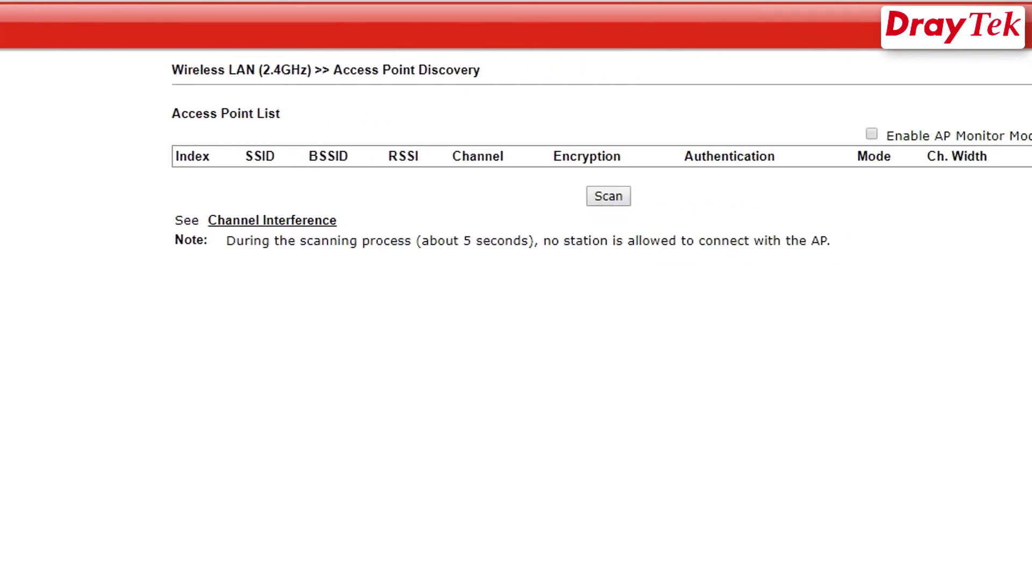
left_click(243, 225)
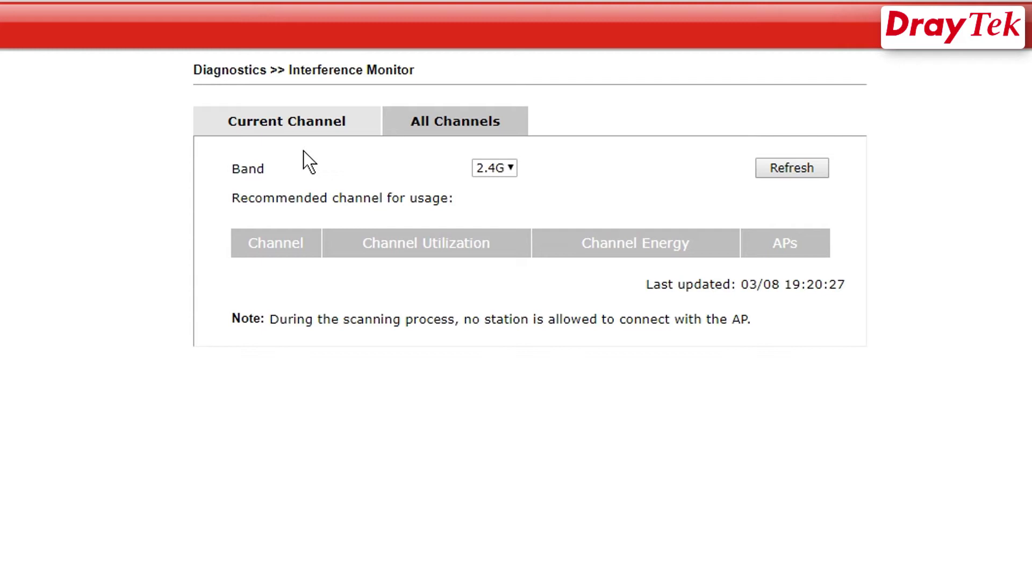
left_click(313, 137)
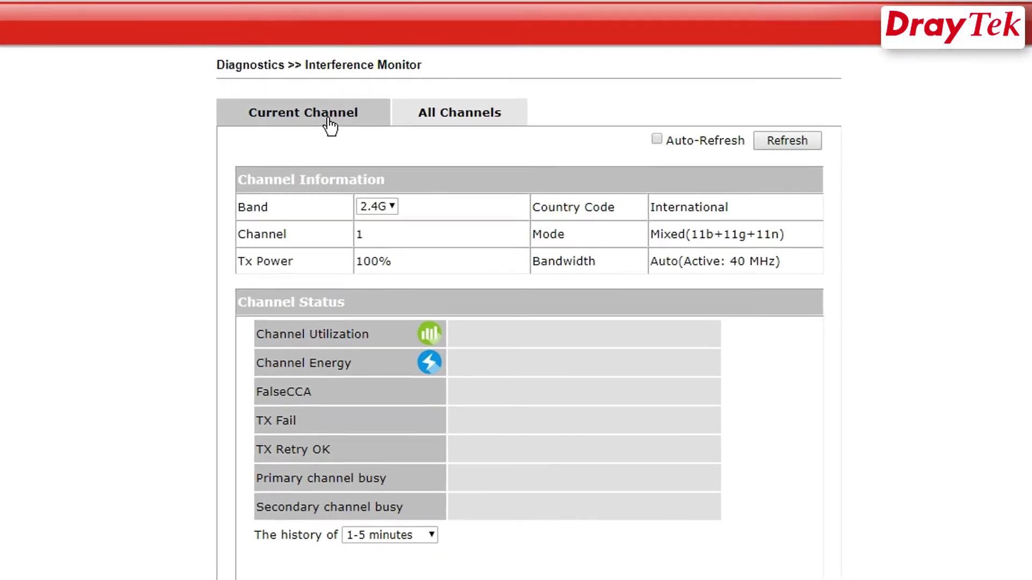